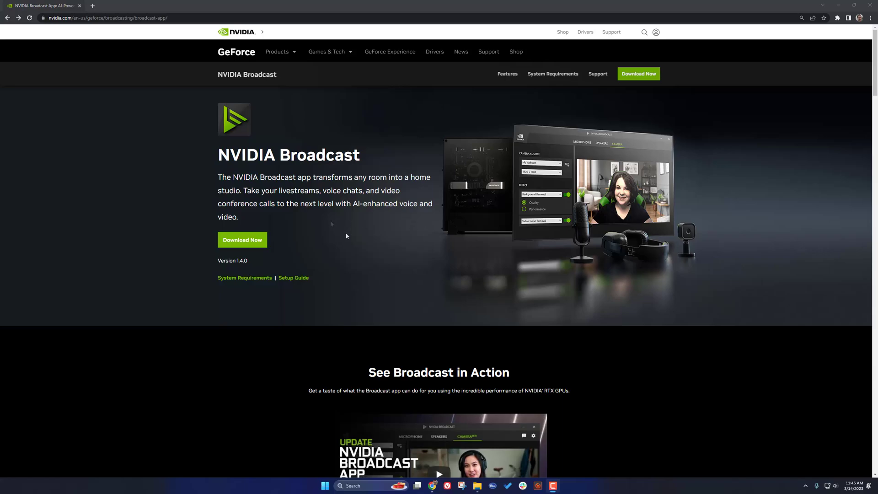
Download the NVIDIA Broadcast installer in Chrome and run it from the download shelf.
click(265, 241)
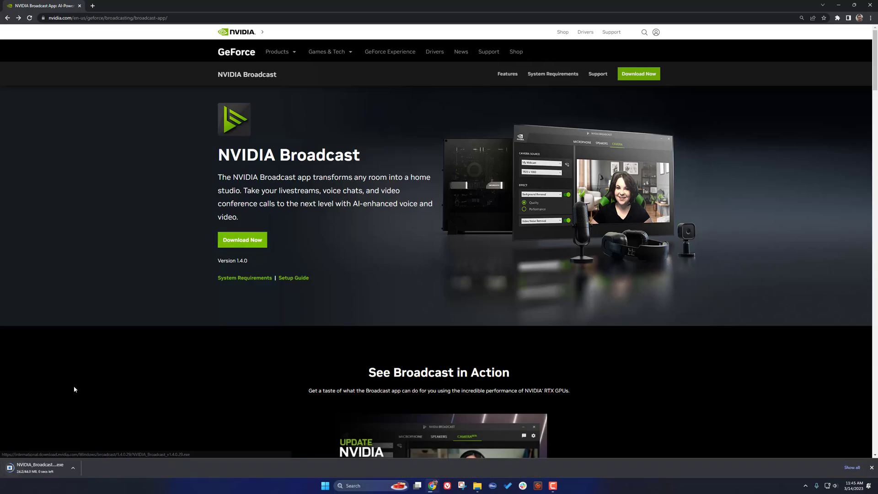
click(26, 469)
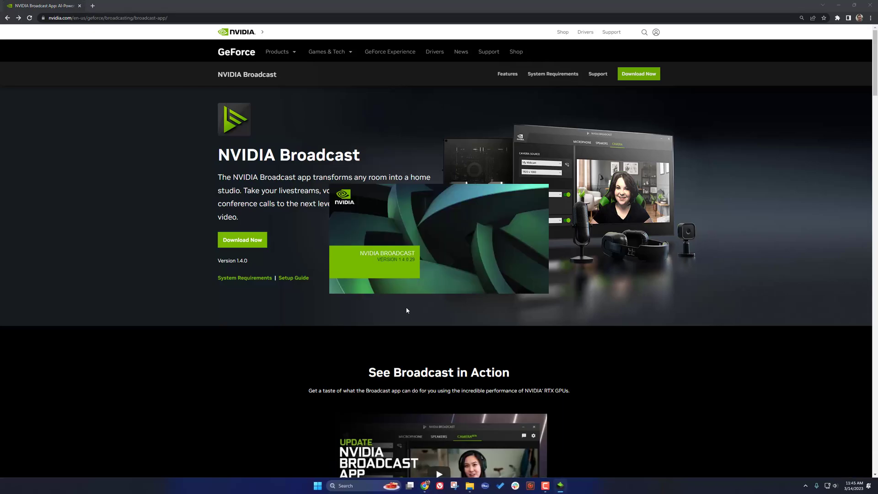
Minimize Chrome, accept the license, and install NVIDIA Broadcast 1.4.0.29 with default options.
click(839, 5)
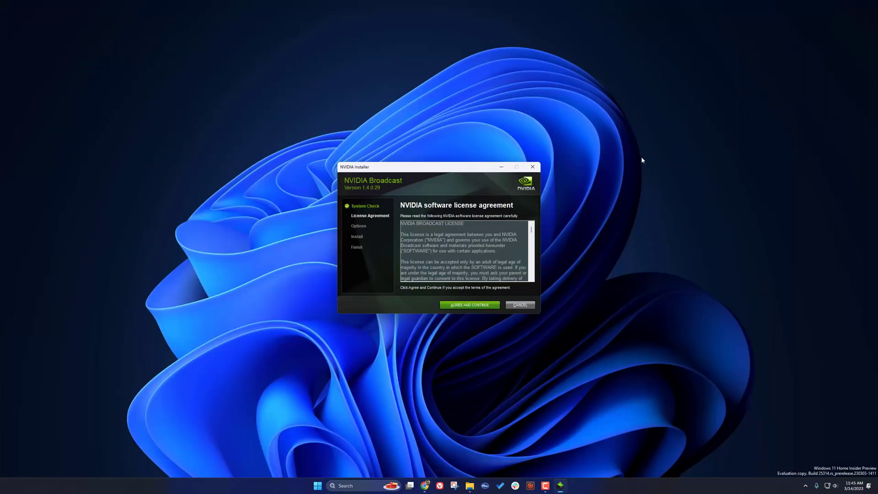
click(474, 304)
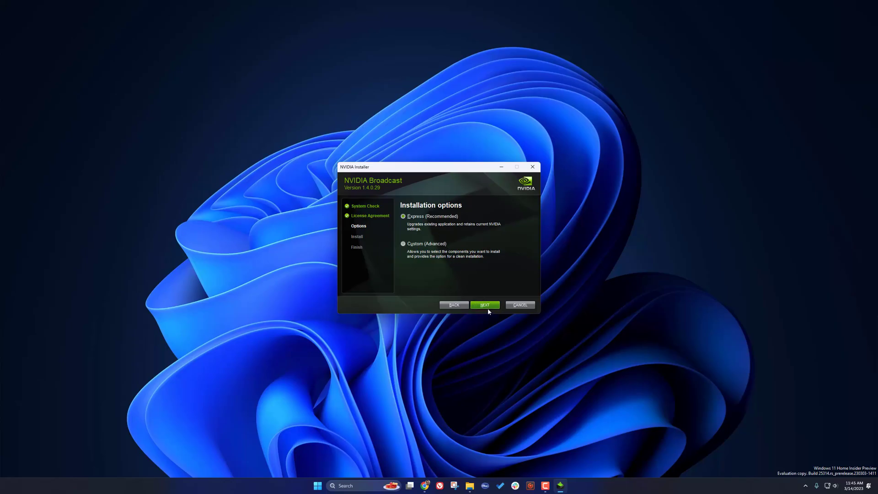
click(487, 307)
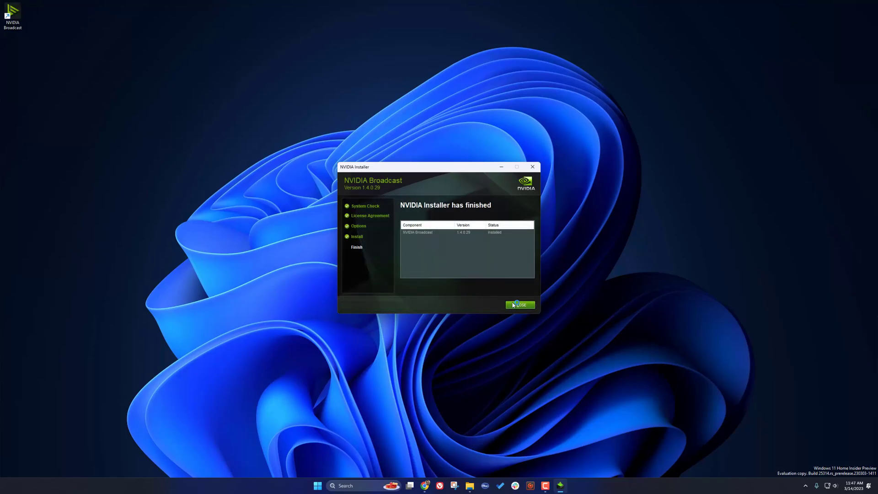
click(513, 305)
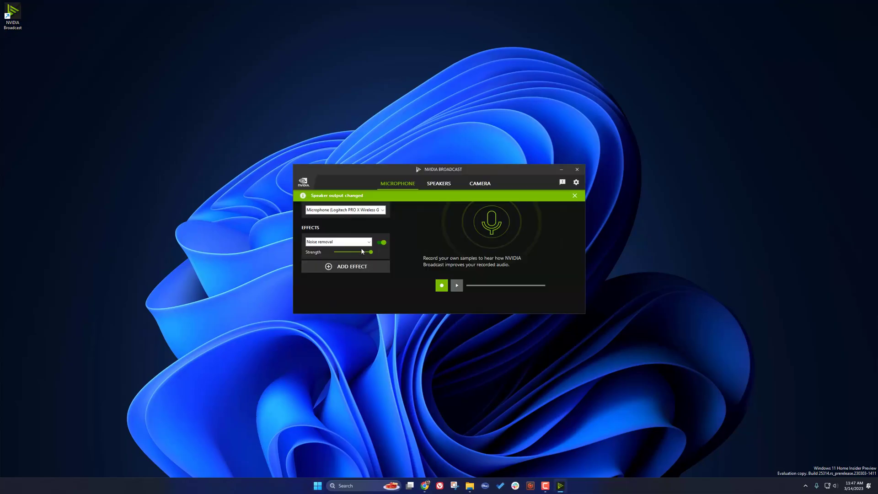
Keep Noise removal and select the Logitech PRO X Gaming headset as the microphone.
click(355, 244)
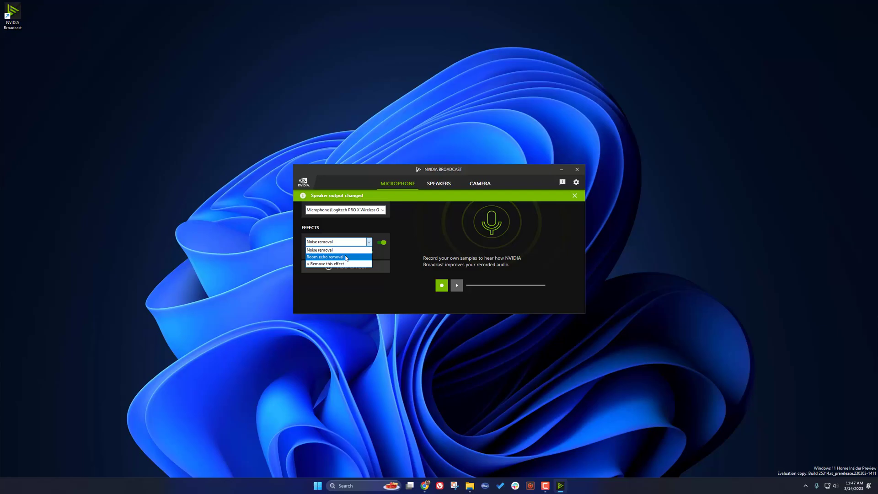
click(367, 242)
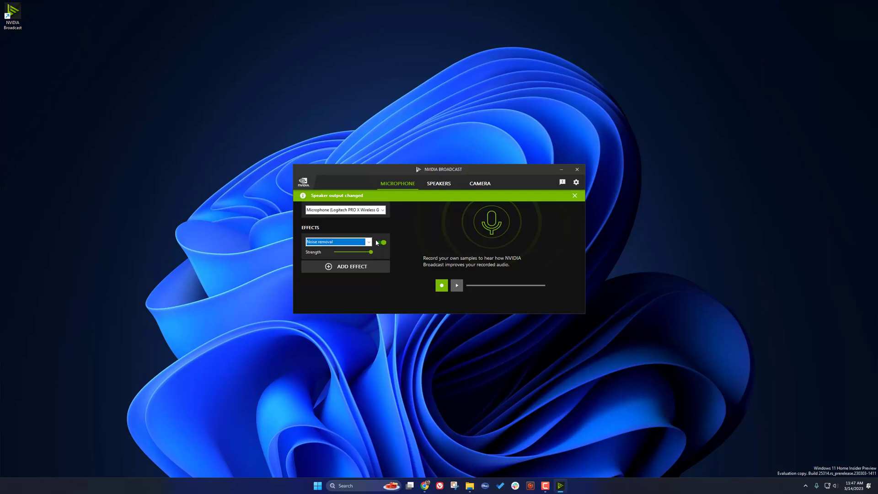
click(376, 210)
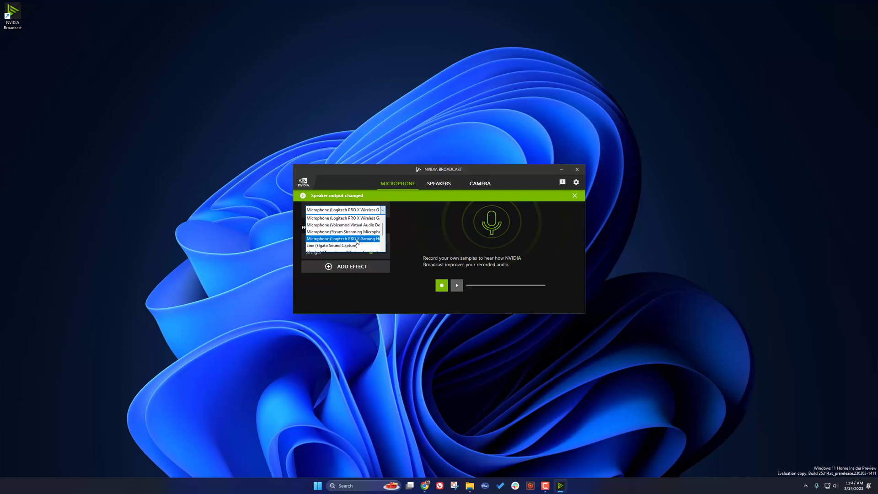
click(358, 239)
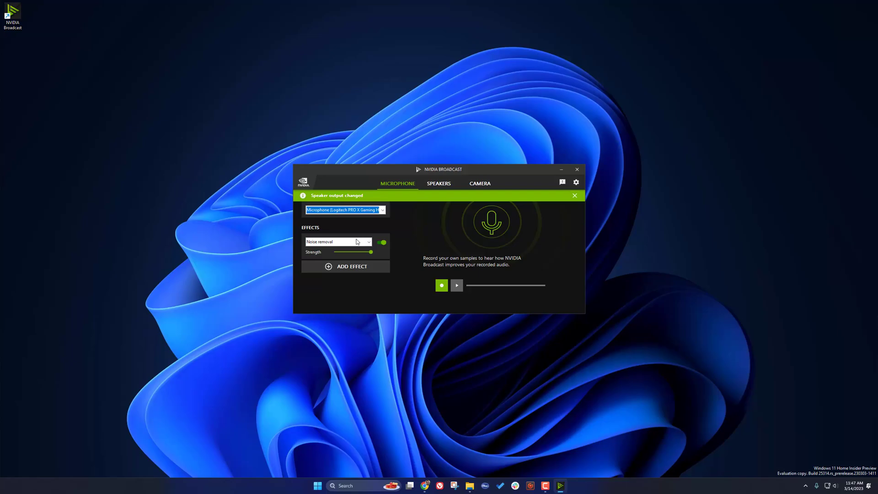
Switch to the Speakers tab and review its effects without changing anything.
click(439, 184)
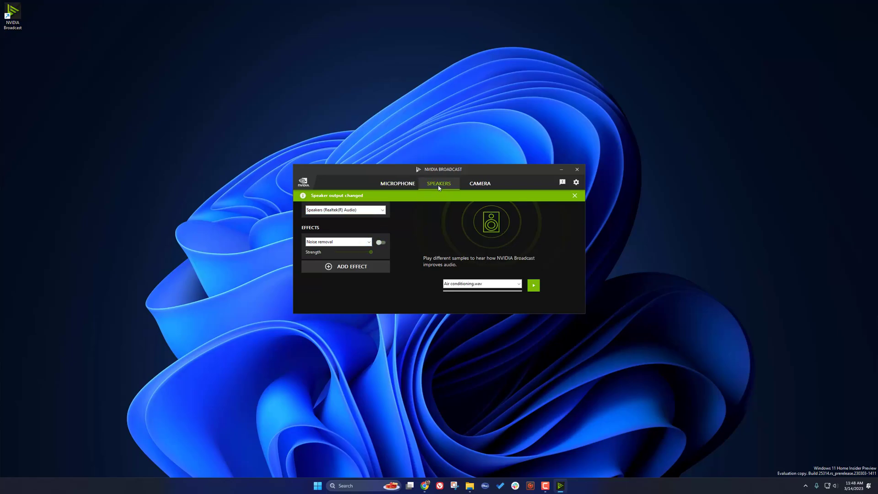
click(369, 242)
click(347, 249)
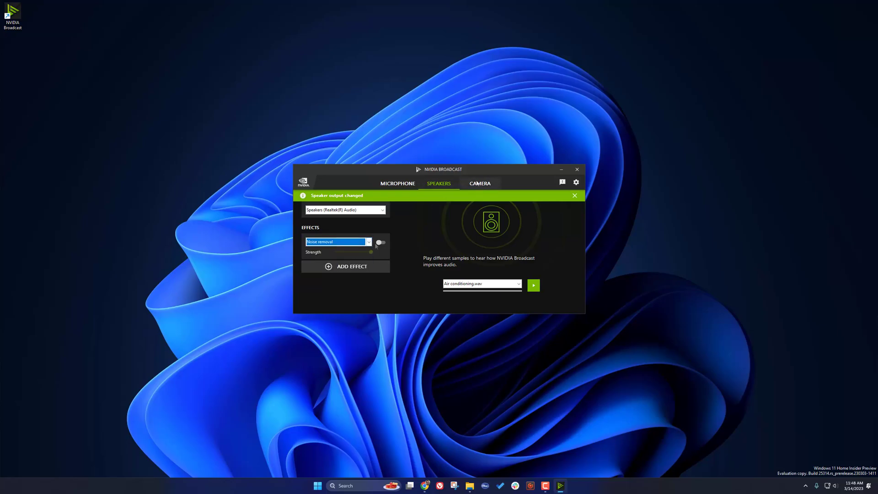
On the Camera tab, set the source to Anker PowerConf C200 at 1280 x 720 @ 30FPS.
click(477, 183)
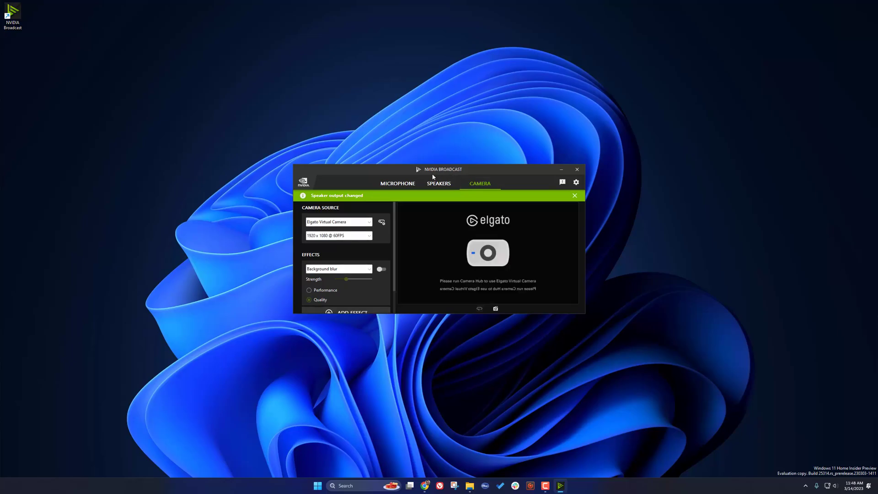
click(367, 222)
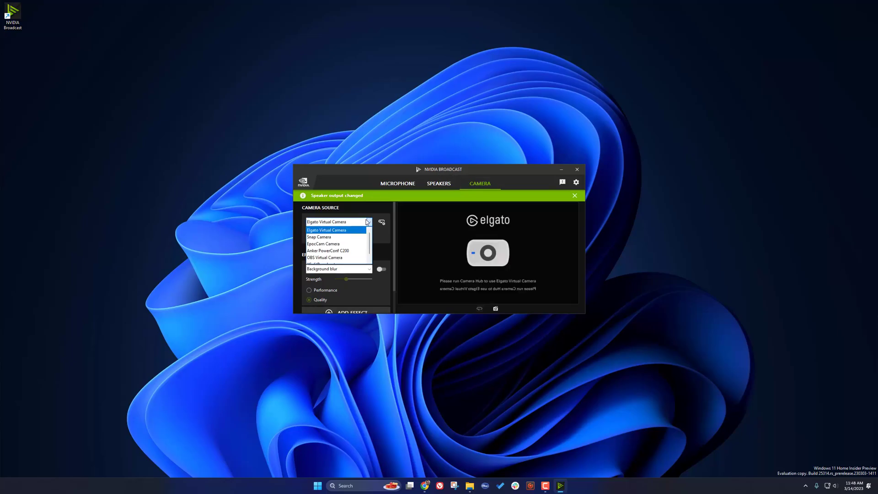
click(347, 250)
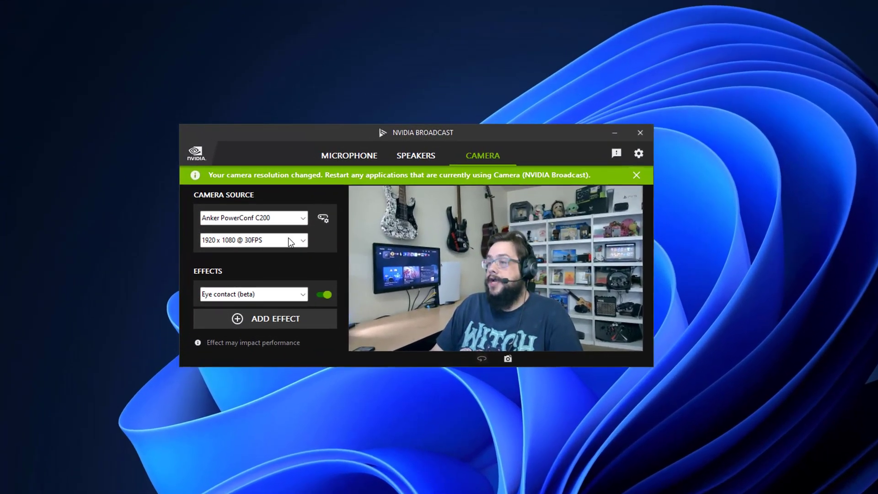
click(289, 238)
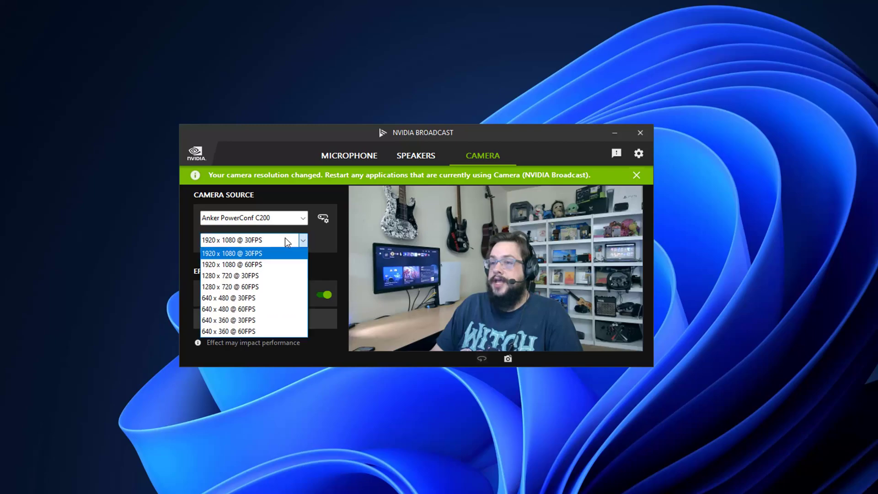
click(267, 277)
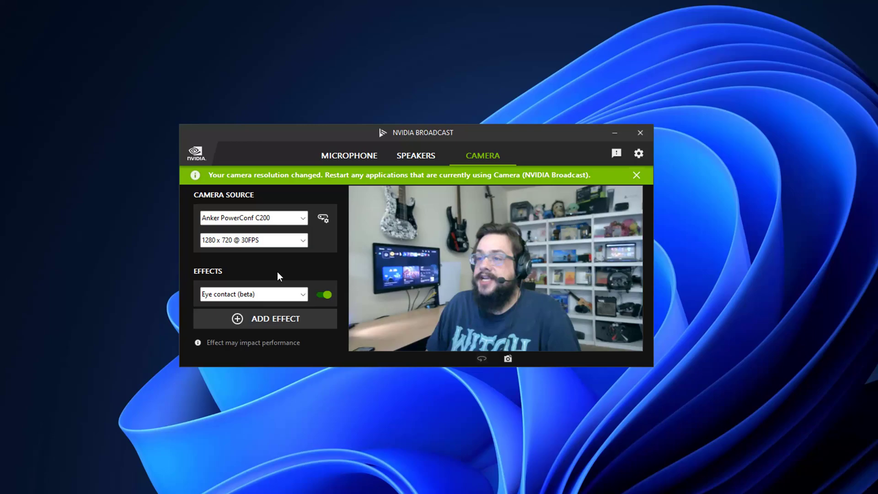
Try Background blur and Background replacement, then settle on Background removal as the camera effect.
click(258, 298)
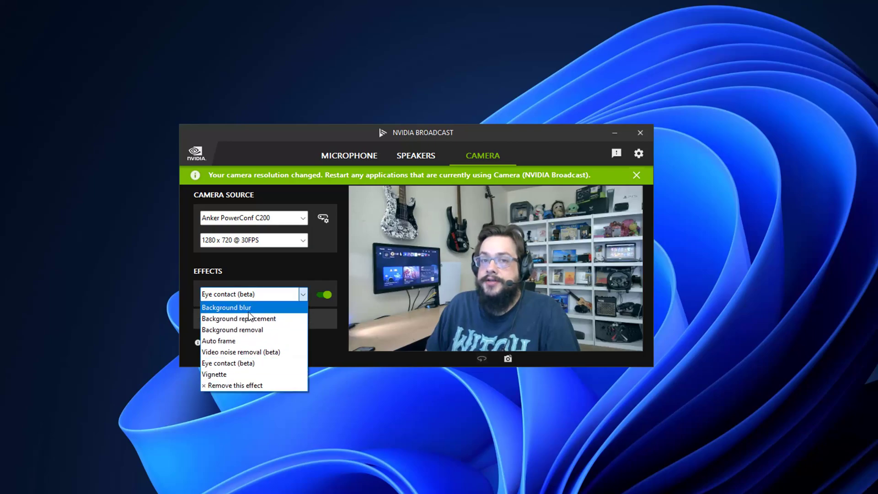
click(273, 304)
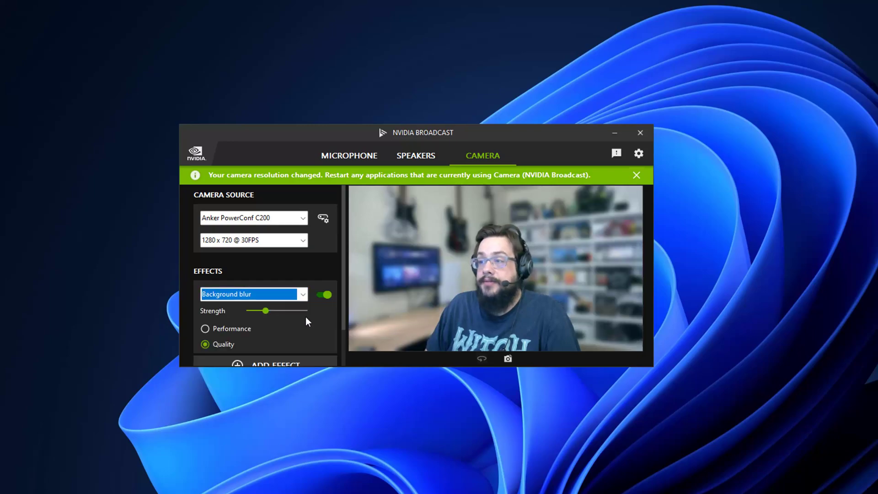
click(269, 296)
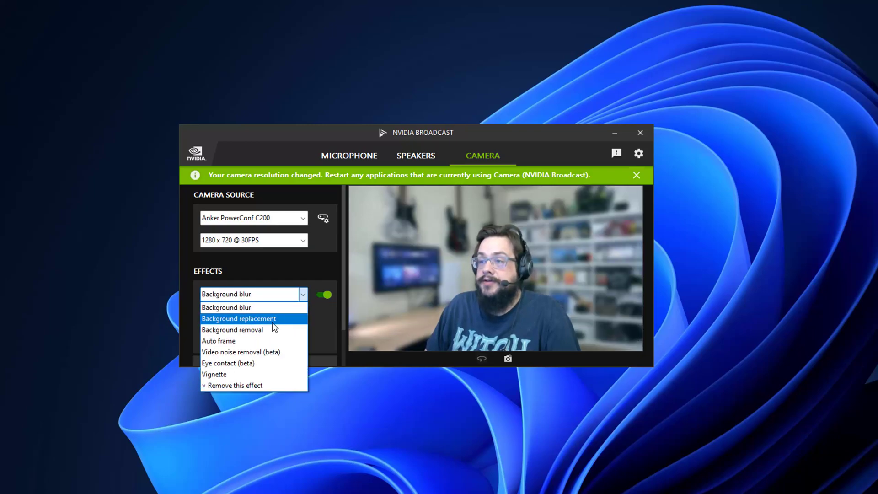
click(272, 321)
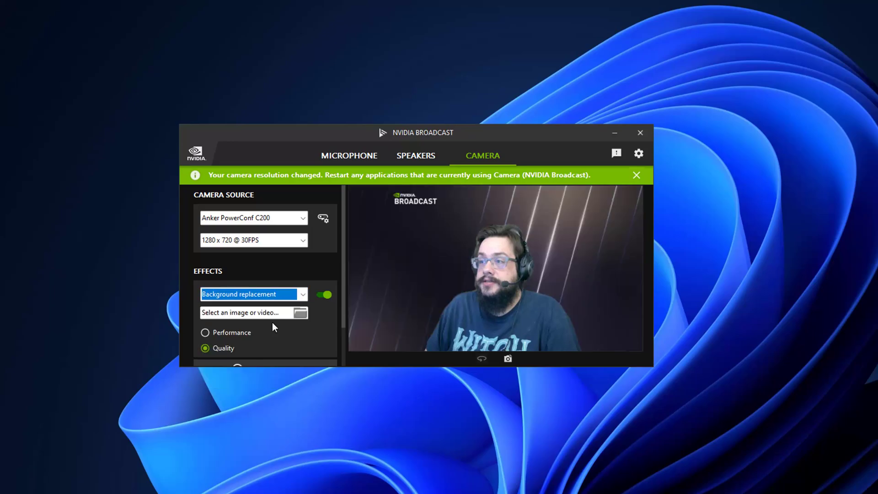
click(267, 297)
click(267, 296)
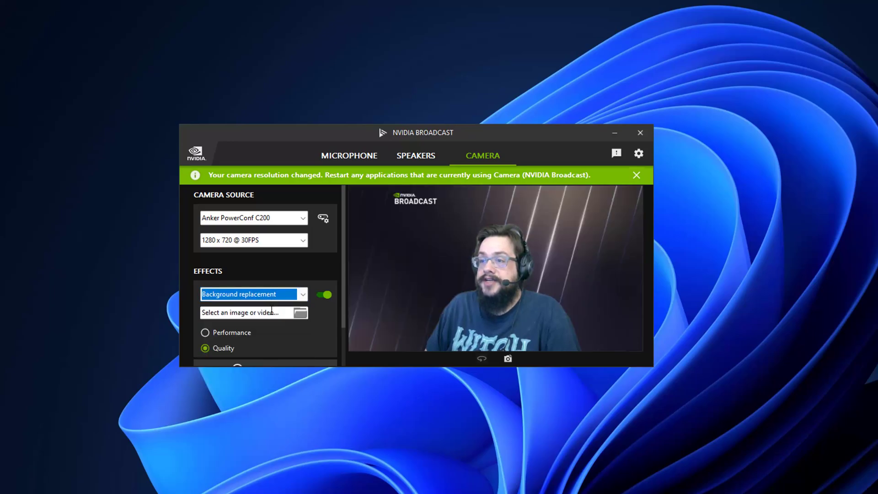
click(262, 298)
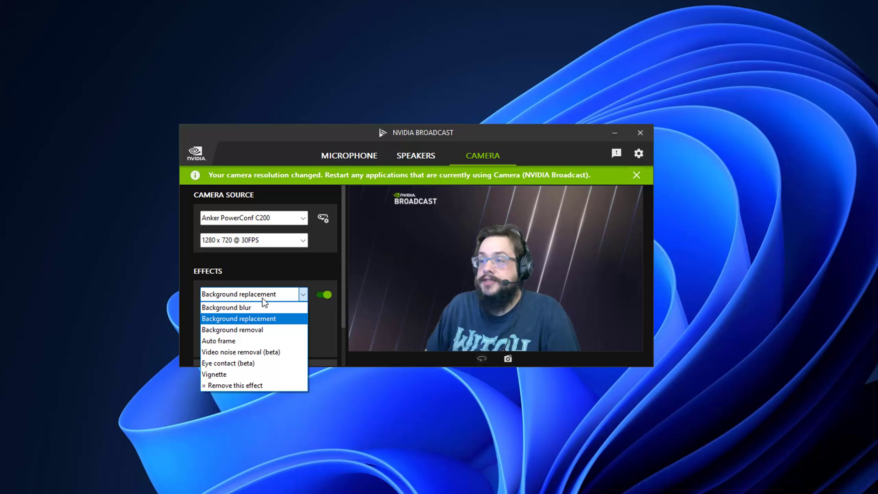
click(257, 330)
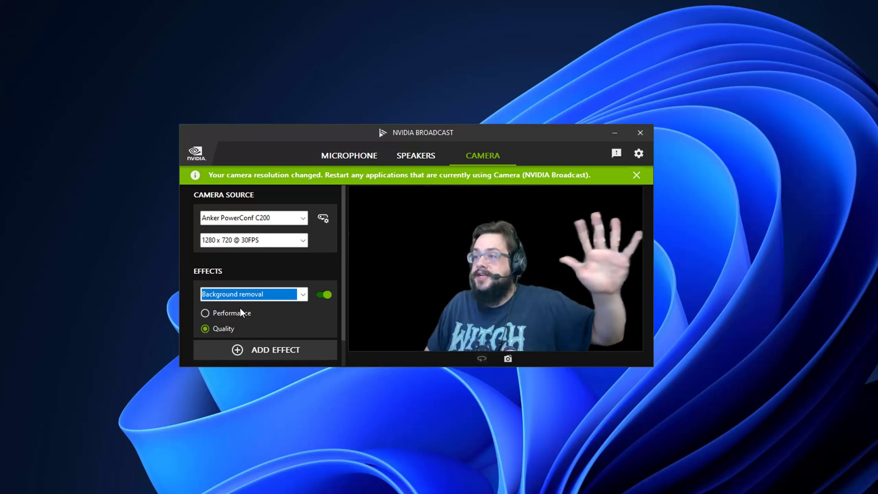
Try Auto frame, then set the camera effect to Video noise removal (beta) at Weak strength.
click(221, 294)
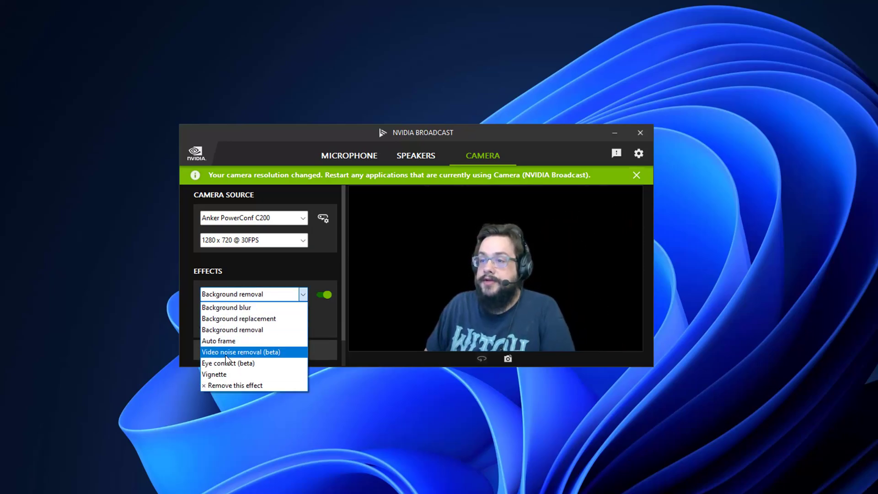
click(231, 341)
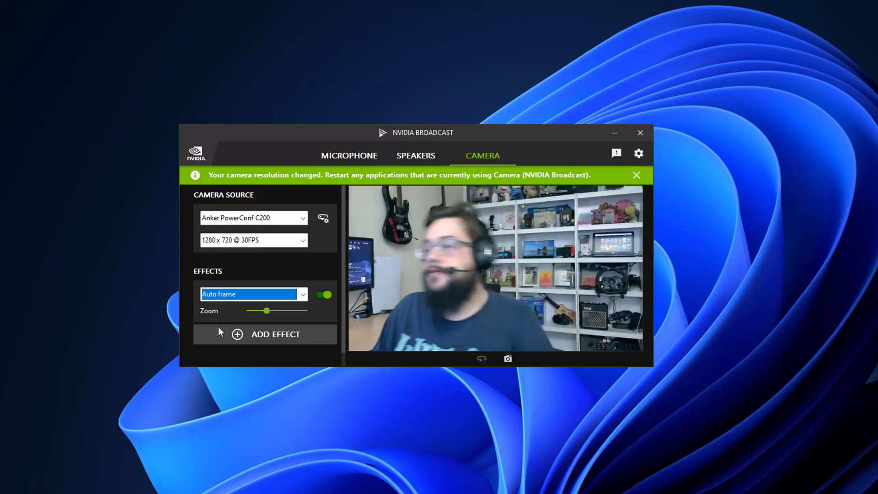
click(238, 293)
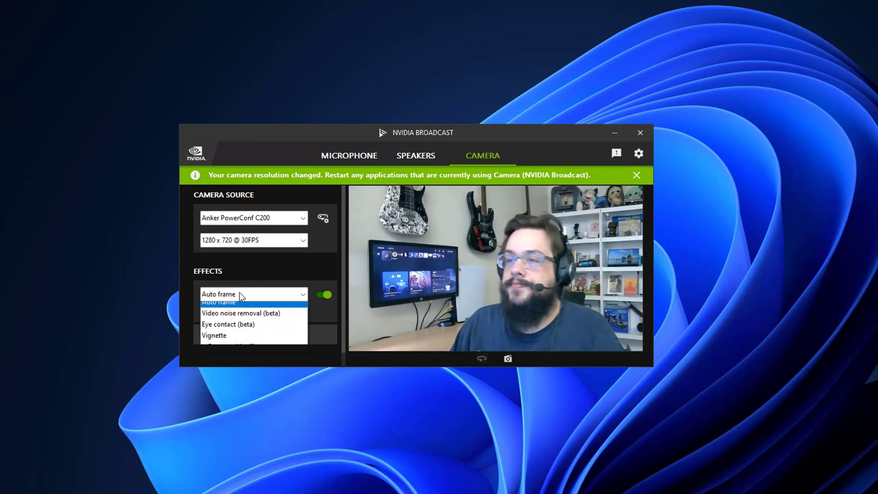
click(257, 347)
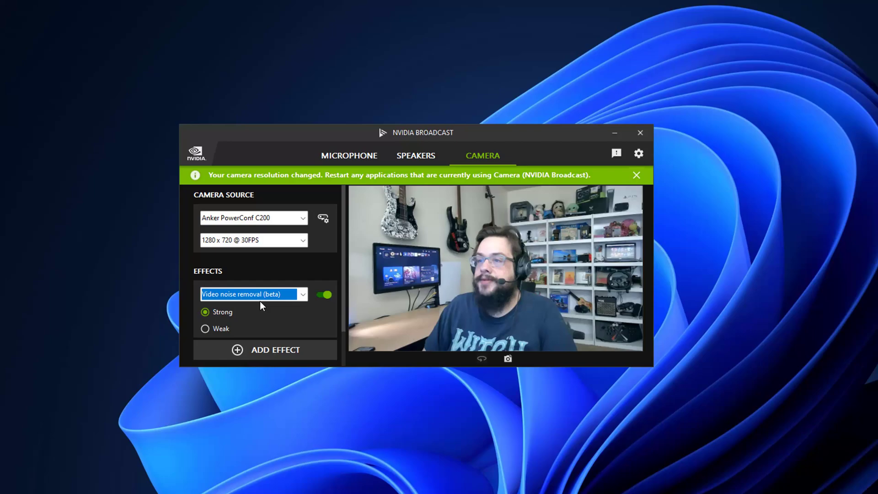
click(223, 330)
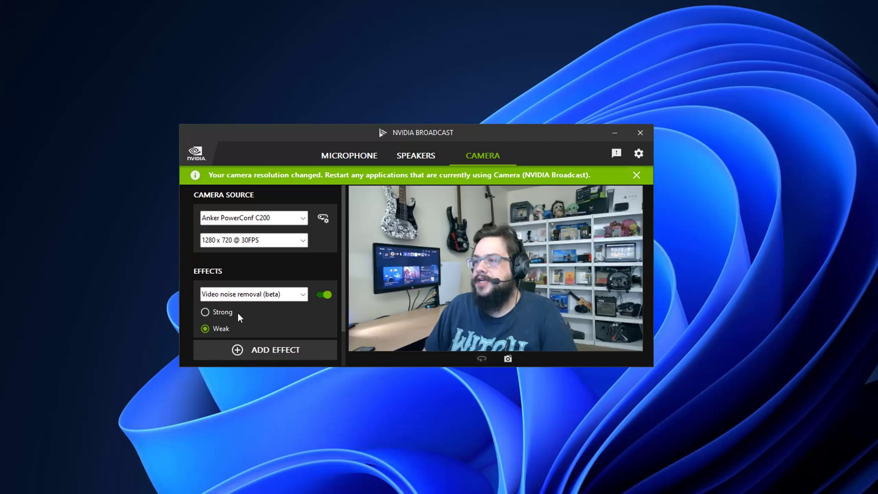
click(282, 297)
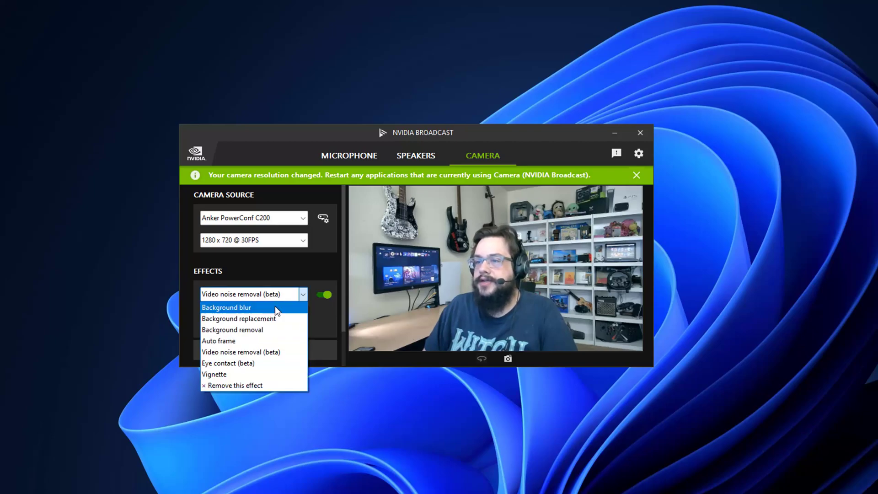
Try Eye contact (beta), then switch the camera effect to Vignette.
click(250, 361)
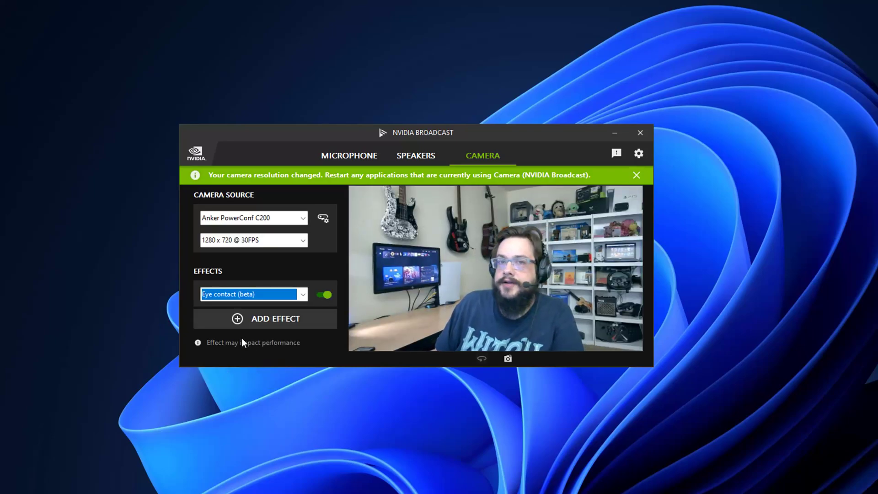
click(259, 295)
click(276, 378)
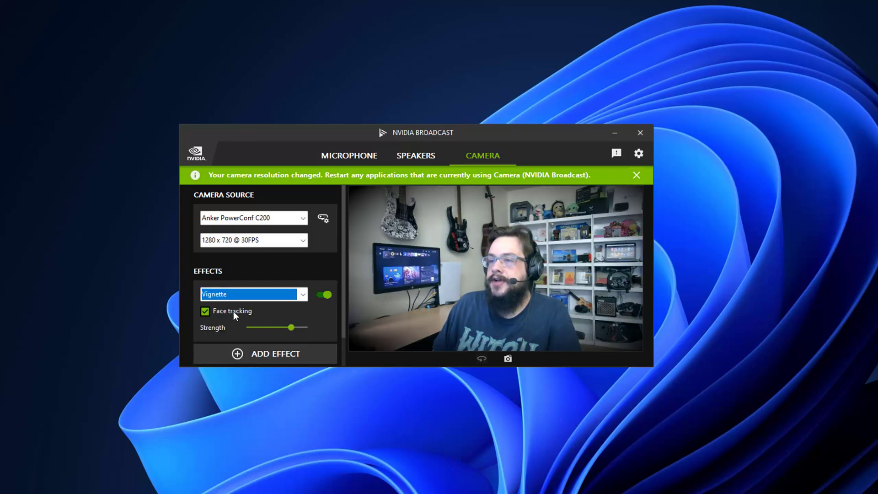
Leave Vignette face tracking on and set its strength to about half.
click(205, 311)
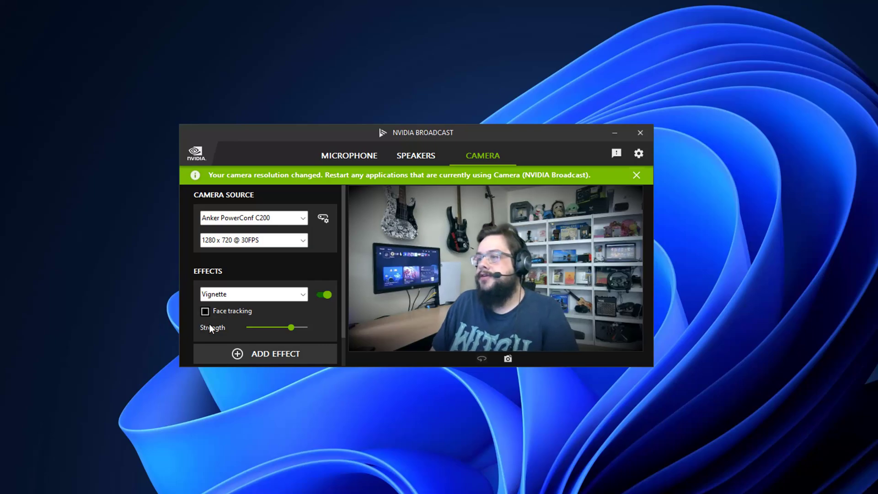
click(206, 311)
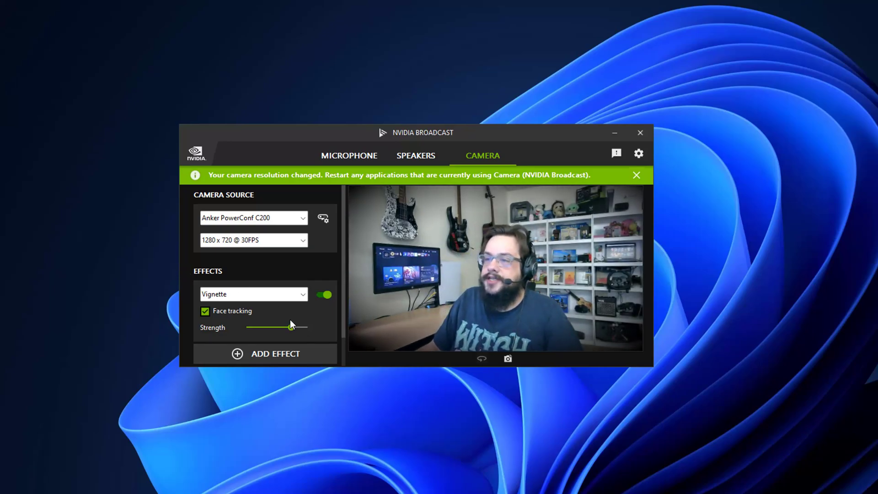
drag(291, 327, 334, 331)
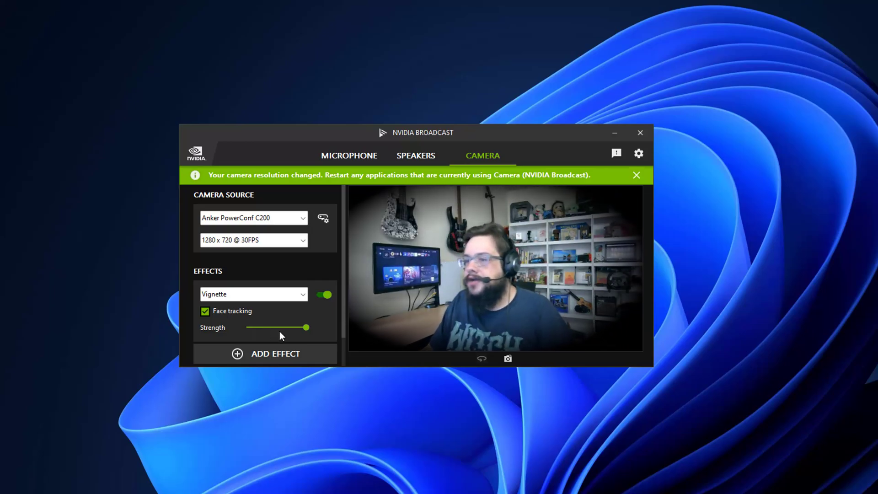
drag(279, 331, 251, 328)
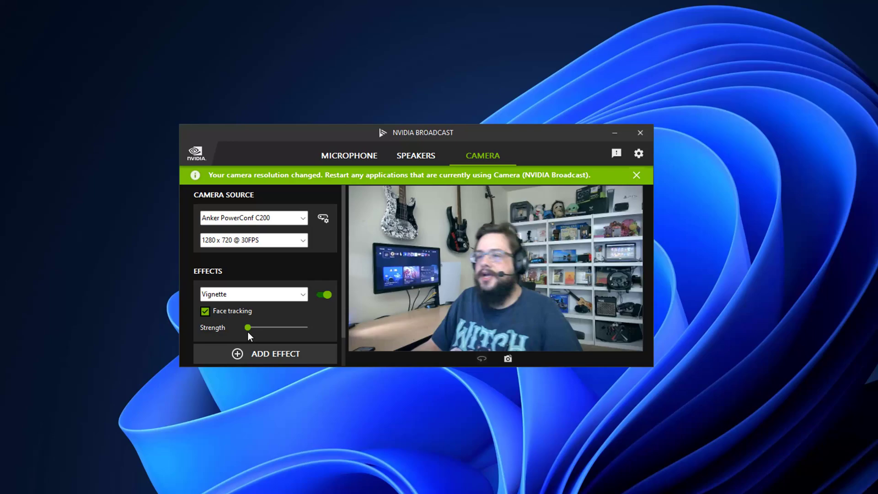
drag(248, 330, 283, 331)
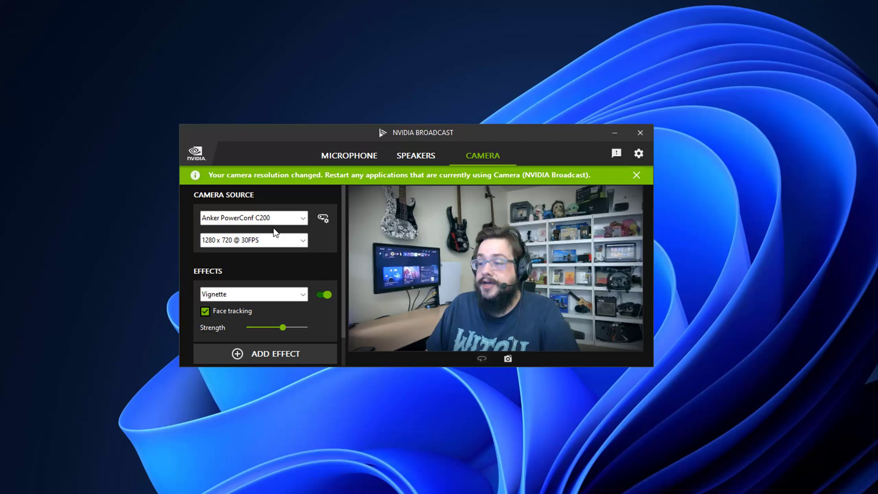
Launch OBS Studio from Start search and set the Webcam device to Camera (NVIDIA Broadcast).
key(super)
text(o)
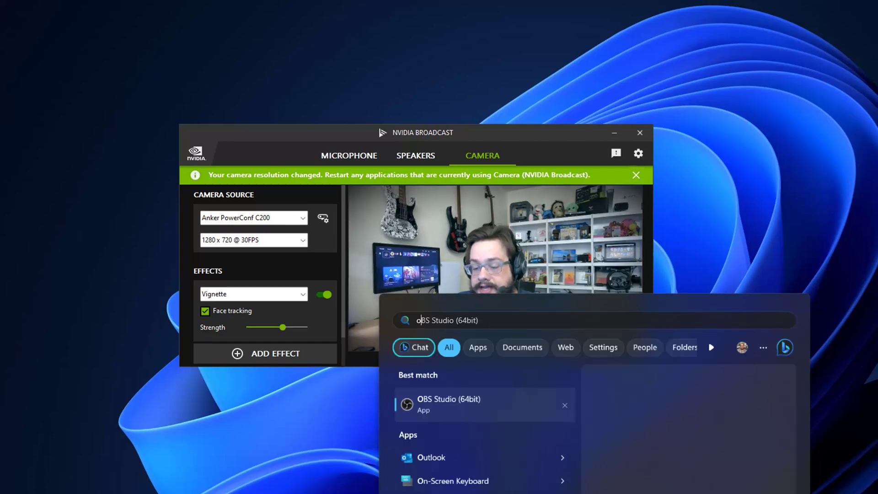
text(bs)
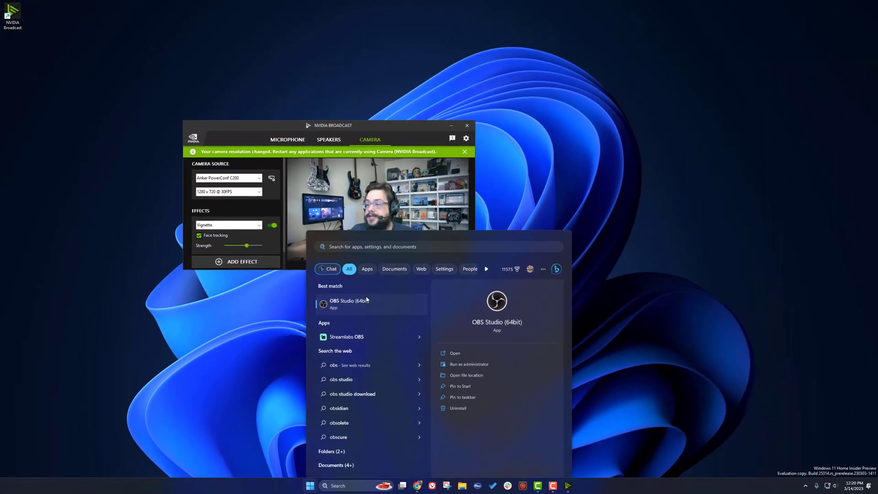
click(347, 302)
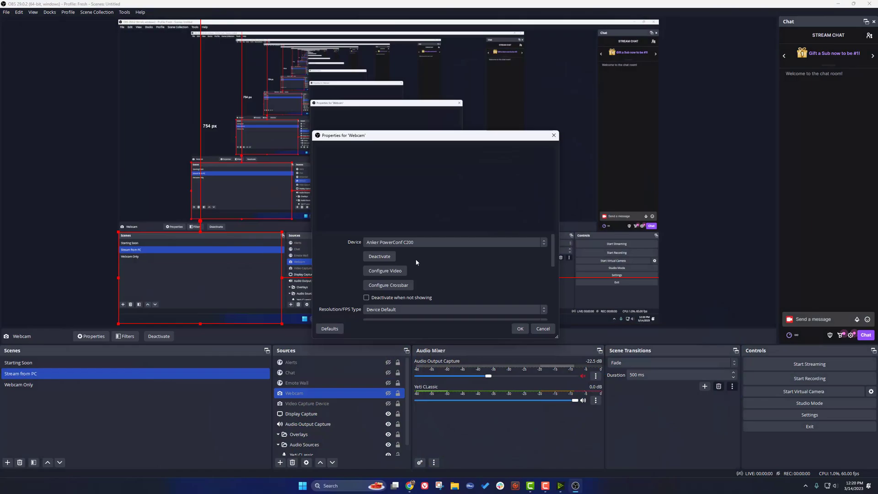
click(436, 243)
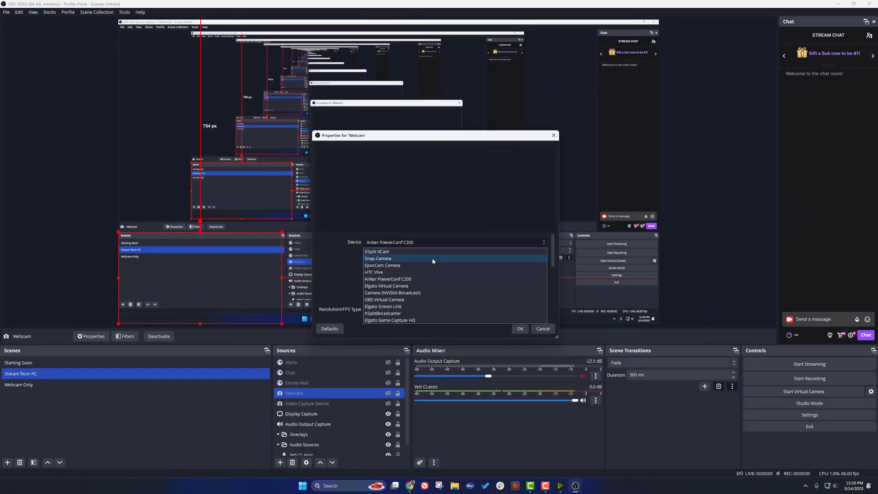
click(392, 293)
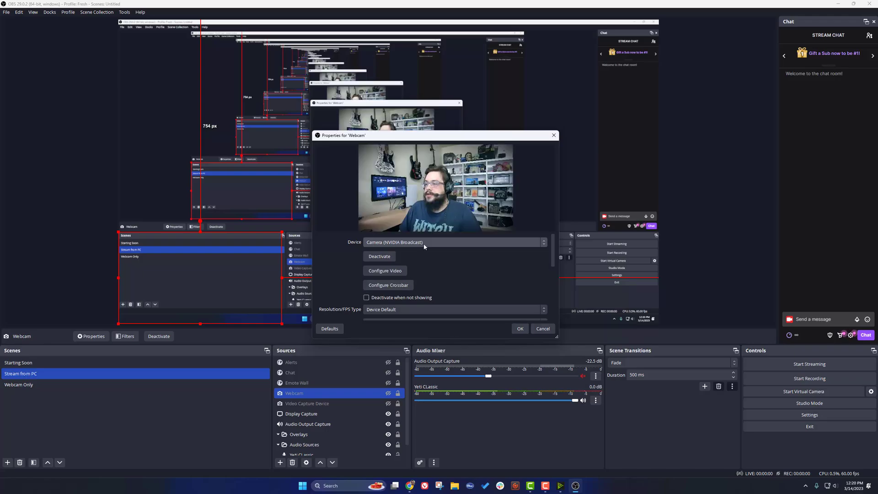